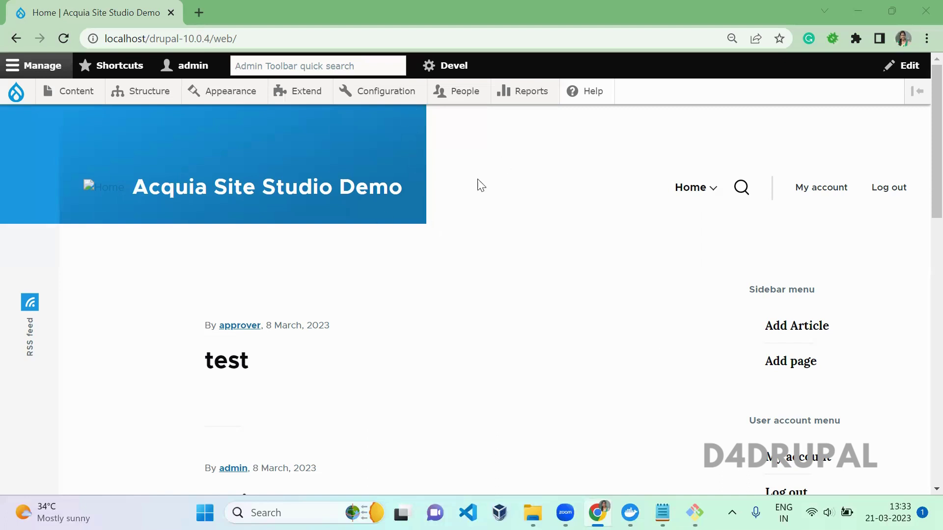
Step: Open packagist.org in a new browser tab
click(663, 512)
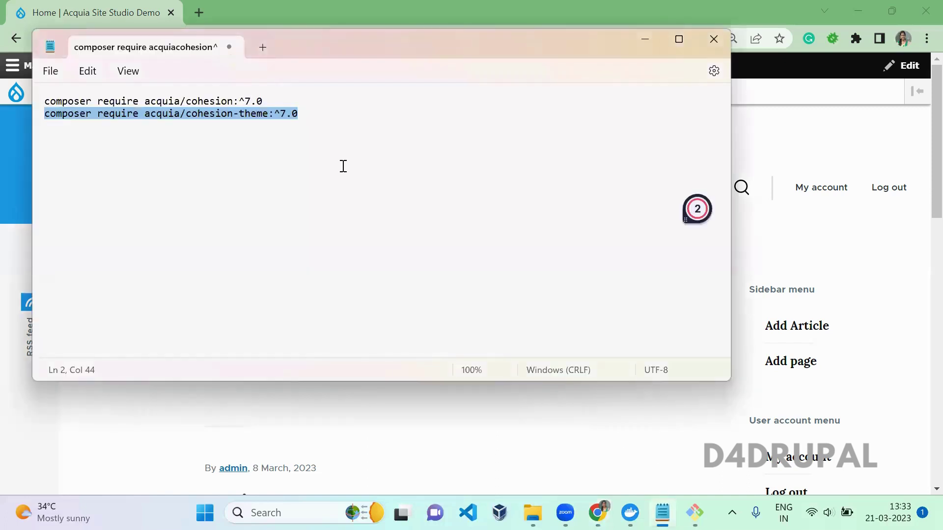
click(297, 104)
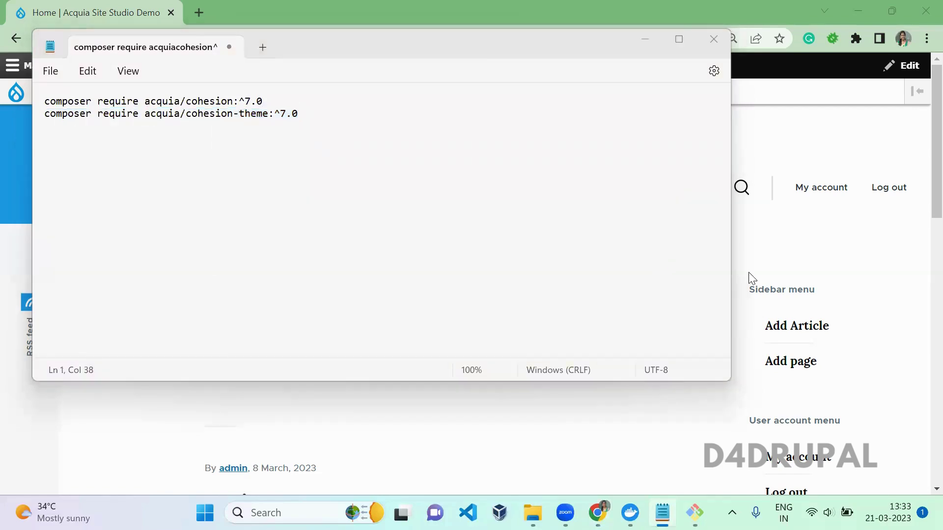
click(775, 253)
key(ctrl+t)
text(pac)
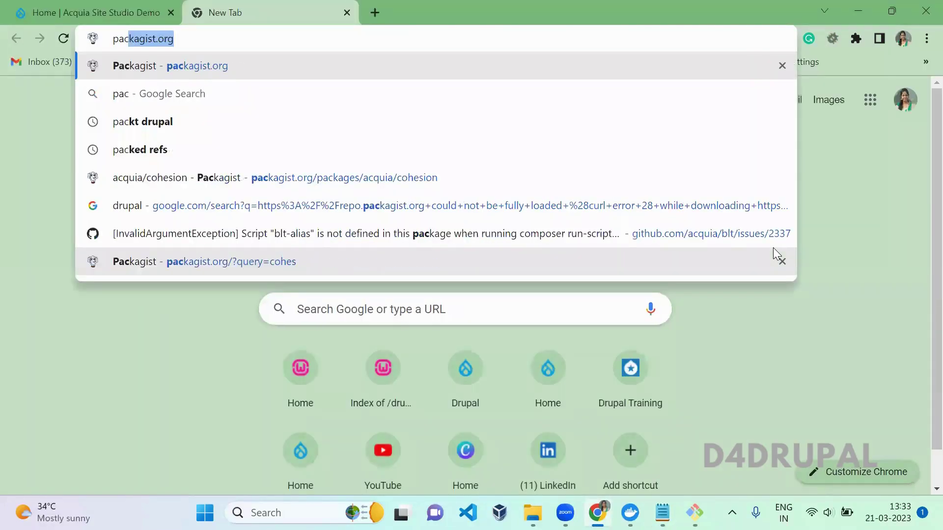
key(Return)
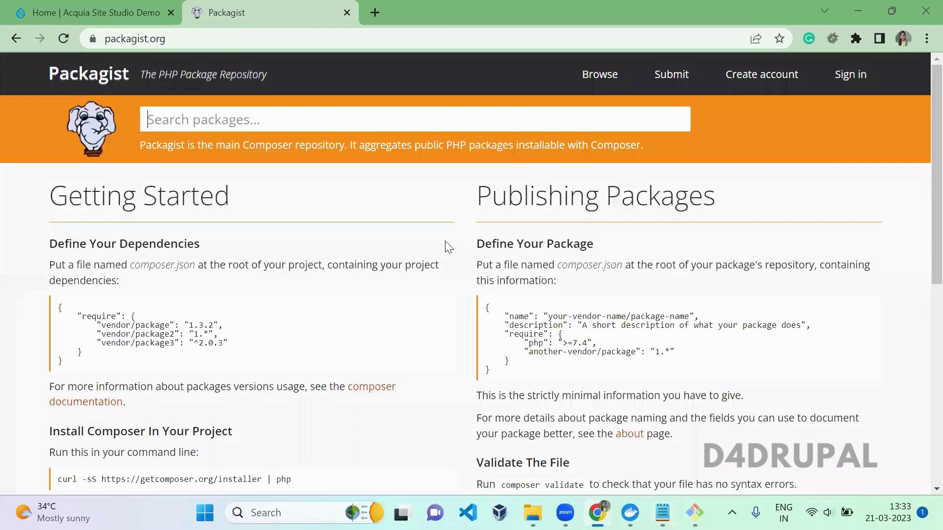
Step: Find acquia/cohesion on Packagist and confirm its latest release is 7.0.3
text(c)
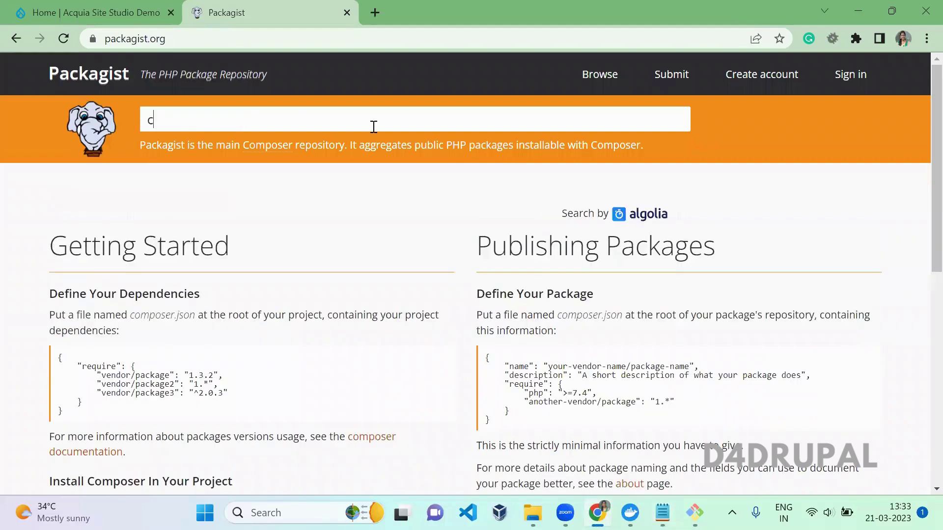
text(ohesion)
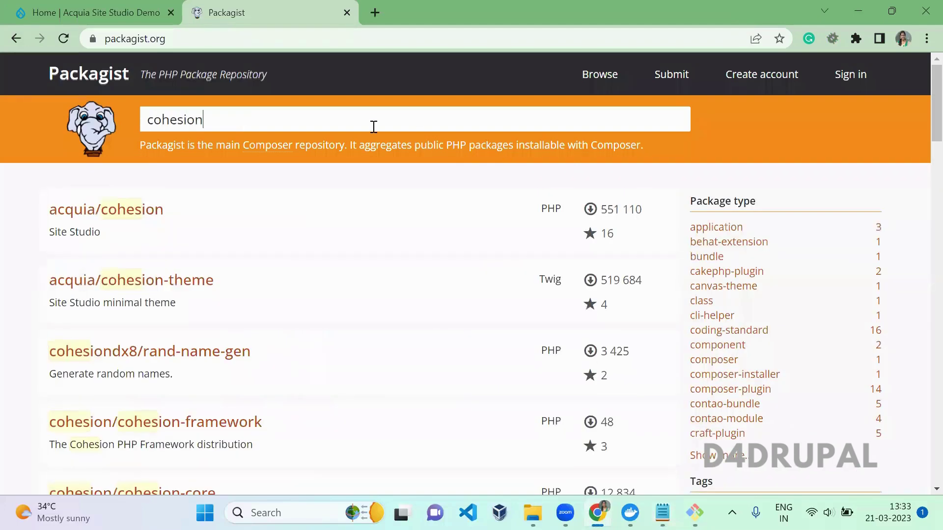
click(133, 219)
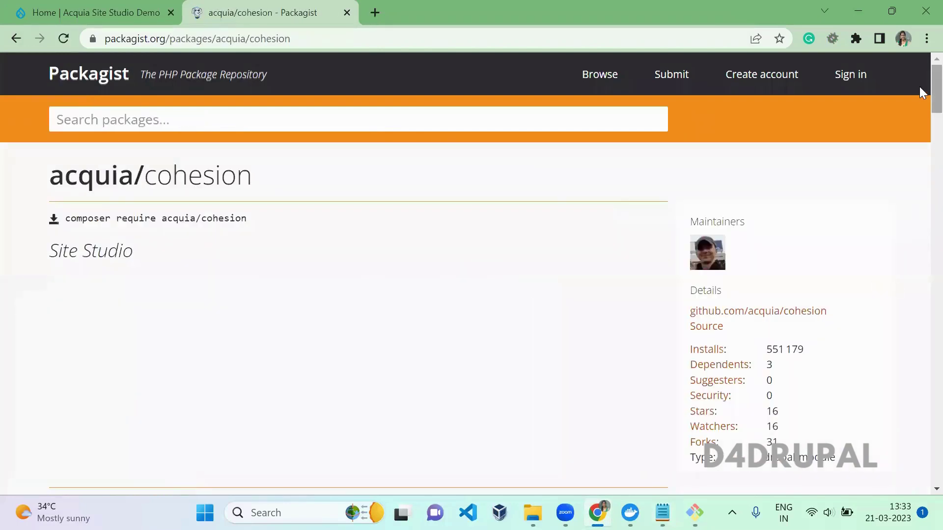
scroll(919, 103, down, 10)
scroll(922, 145, up, 1)
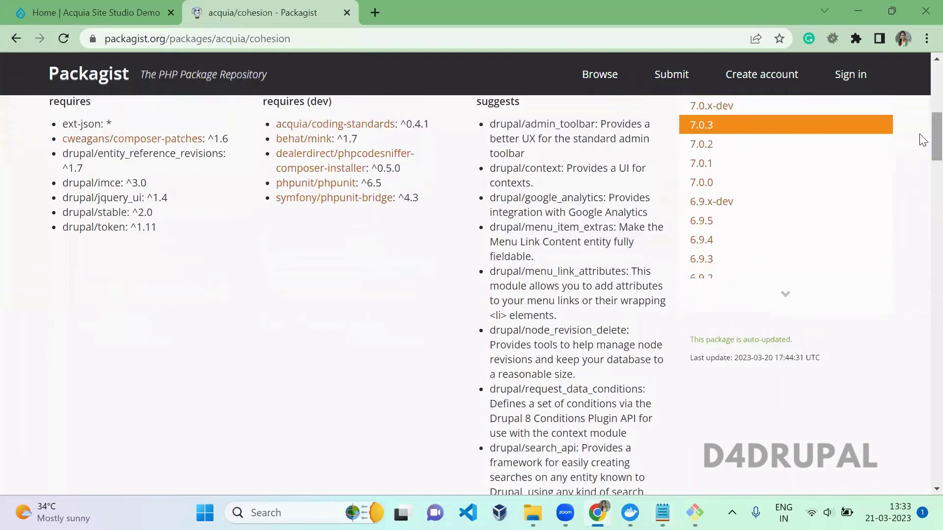
key(alt+Tab)
key(Tab)
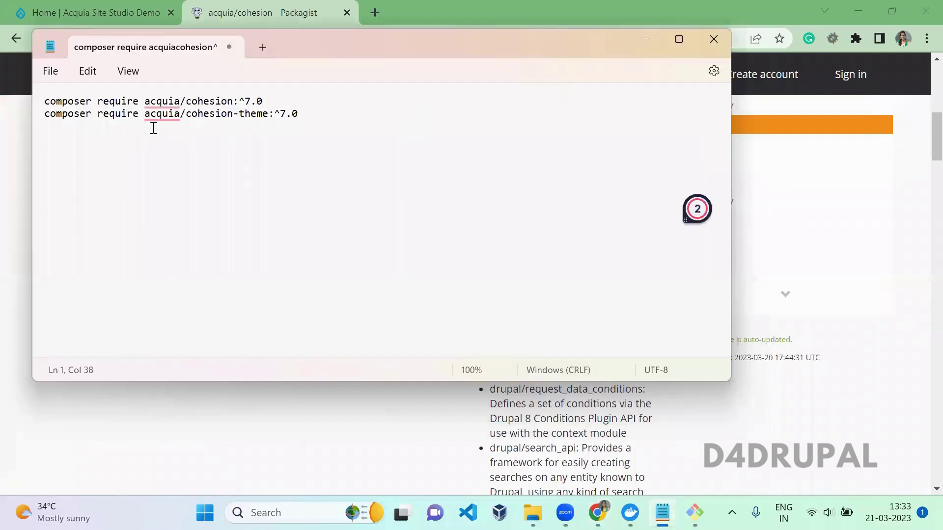
Step: Run the composer require for acquia/cohesion with version 7.0.3 in Git Bash
shift+click(48, 102)
key(ctrl+c)
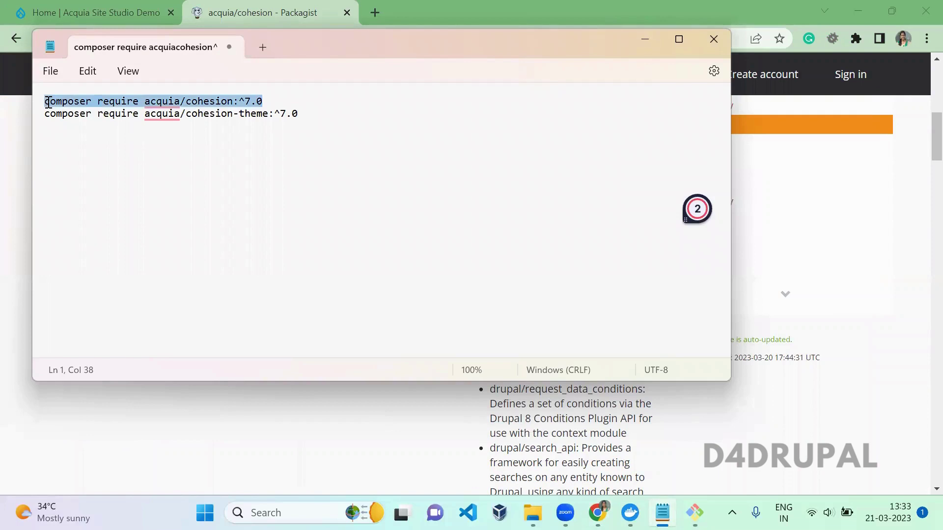
key(alt+Tab)
key(Tab)
key(Tab)
key(Tab)
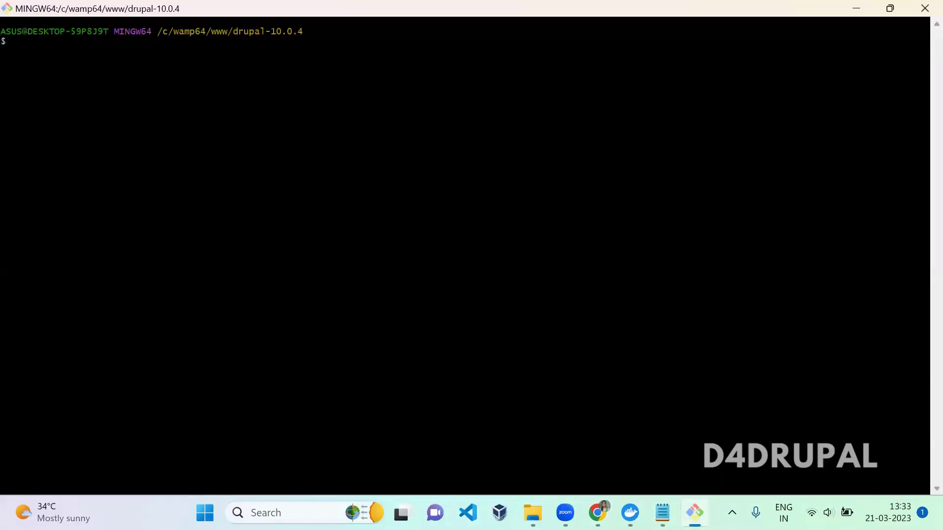
right_click(71, 128)
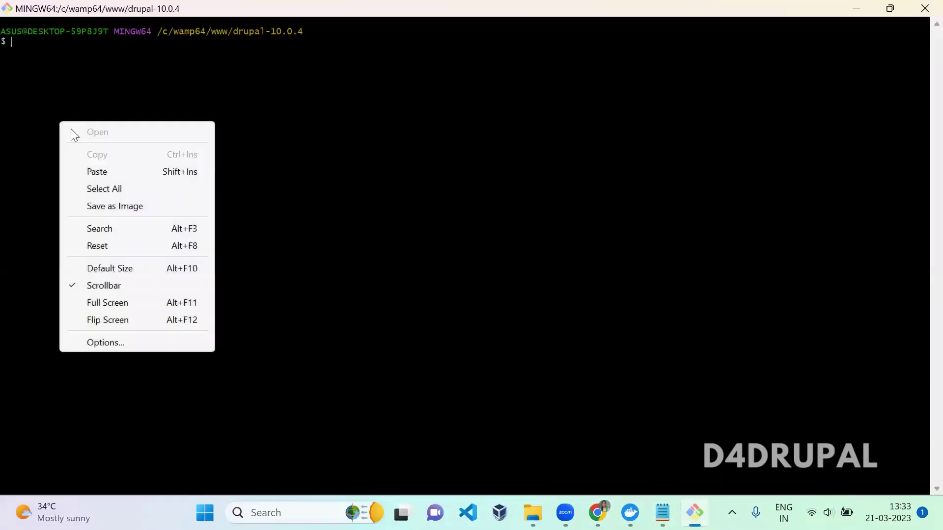
click(96, 172)
key(BackSpace)
key(BackSpace)
key(BackSpace)
key(BackSpace)
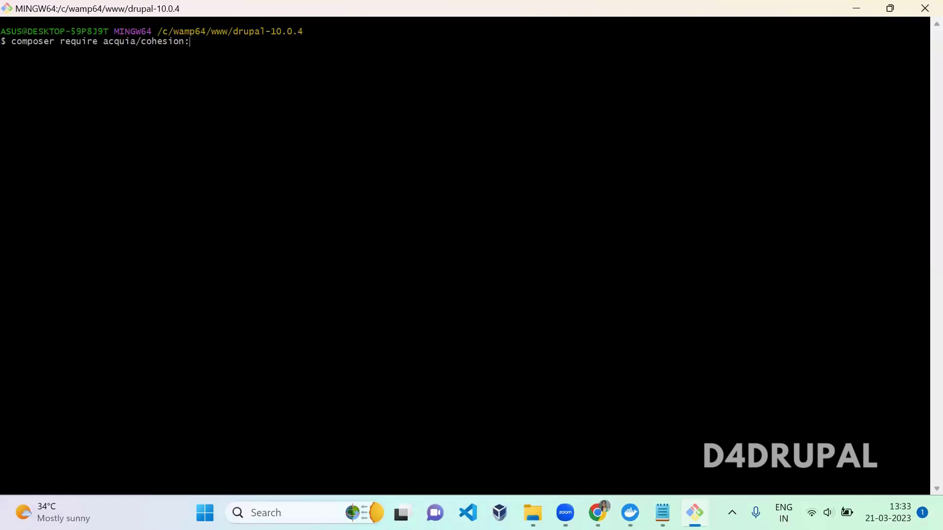
text(7.0.3)
key(Return)
Step: Copy the cohesion-theme command line and answer y to trust the composer-patches plugin
key(alt+Tab)
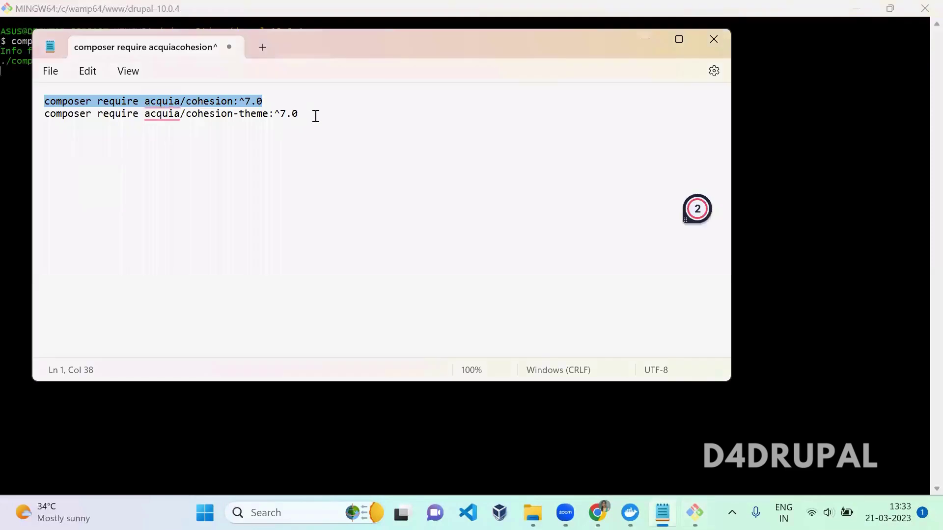
click(316, 116)
click(46, 114)
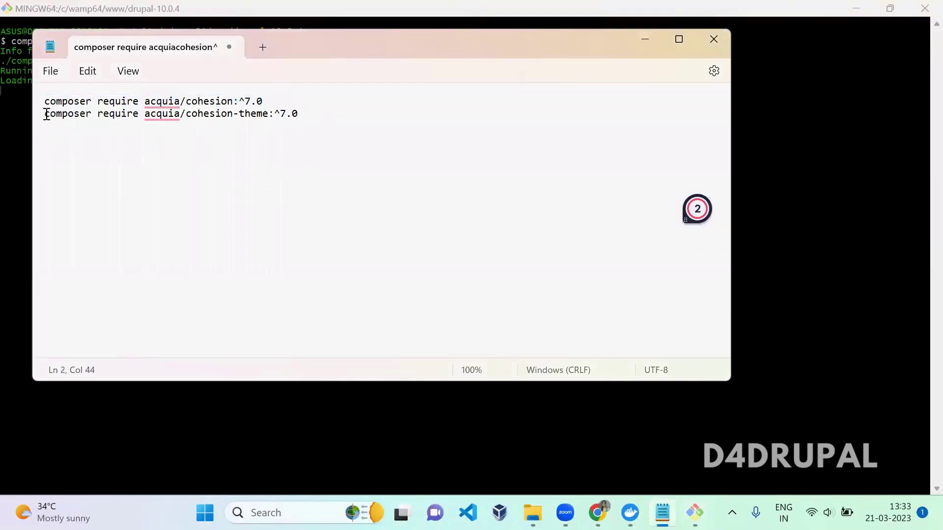
key(shift+End)
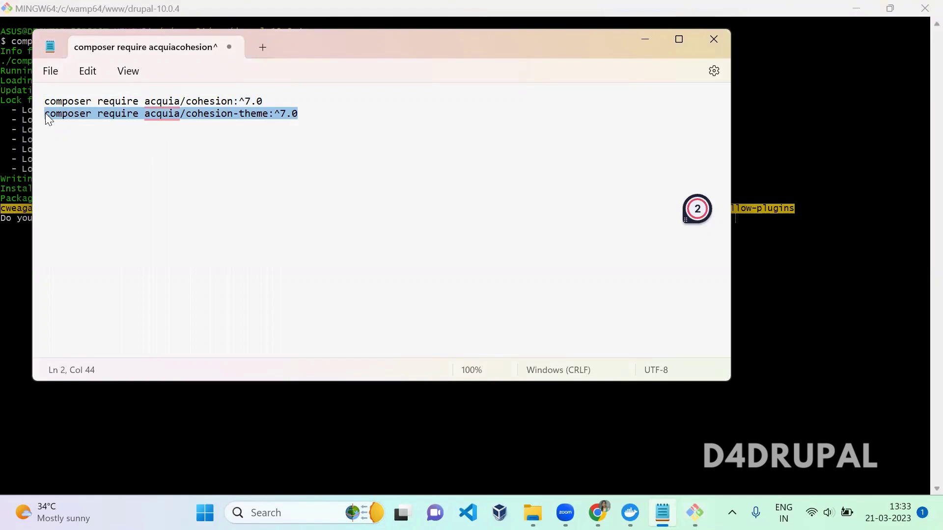
key(alt+Tab)
text(y)
key(Return)
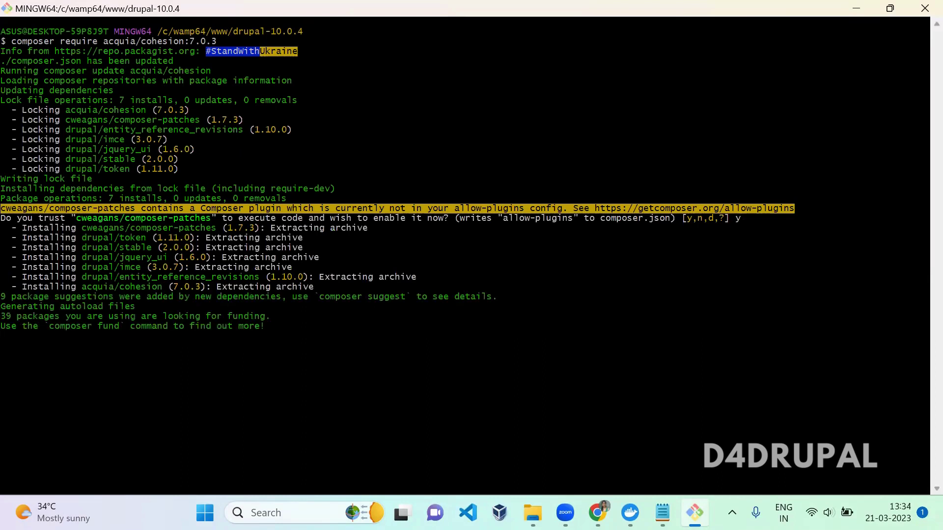
Step: Run the composer require for acquia/cohesion-theme with version 7.0.3
right_click(347, 243)
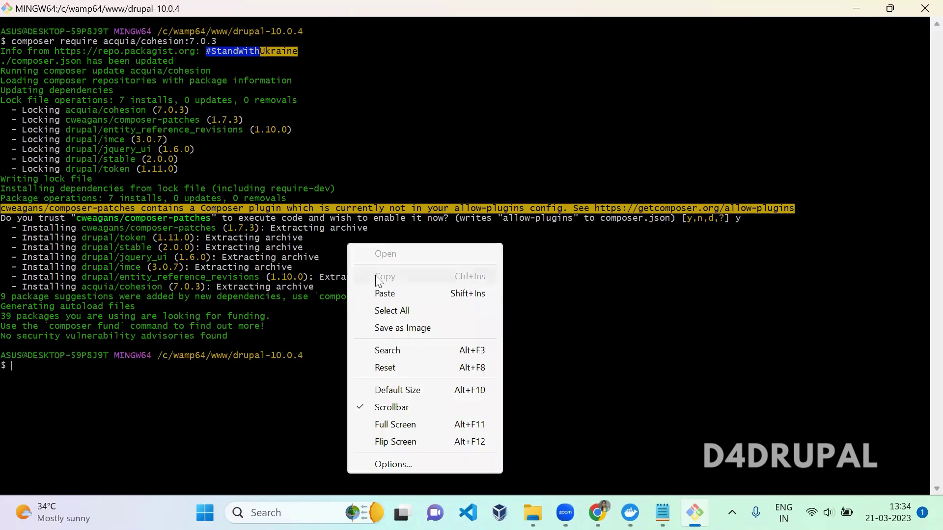
click(385, 294)
key(BackSpace)
key(BackSpace)
key(BackSpace)
key(BackSpace)
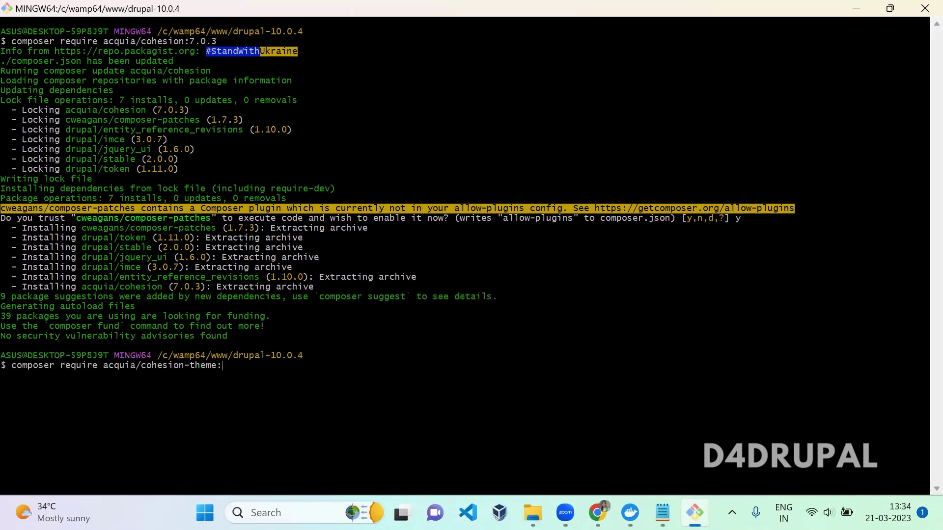
text(.0,3)
key(Return)
key(alt+Tab)
key(alt+Tab)
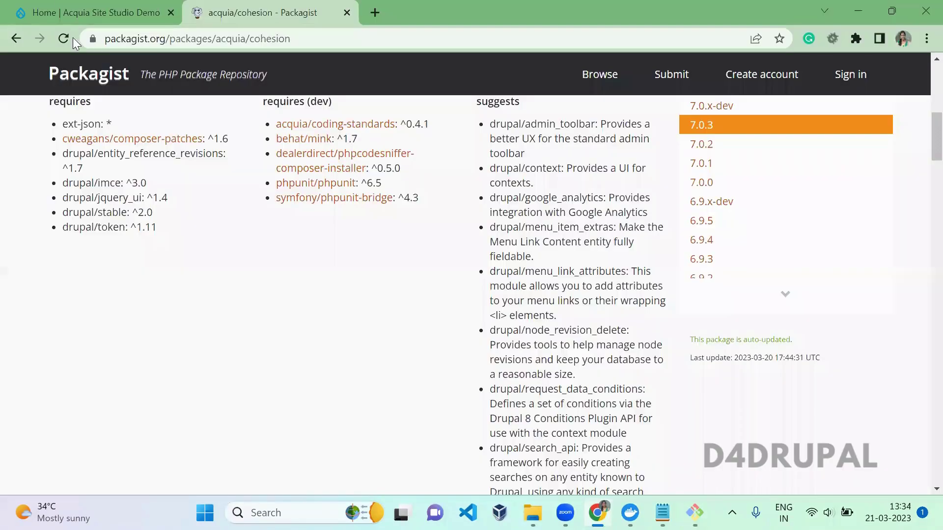
Step: Filter the Extend module list by 'site studio'
click(78, 12)
mouse_move(305, 93)
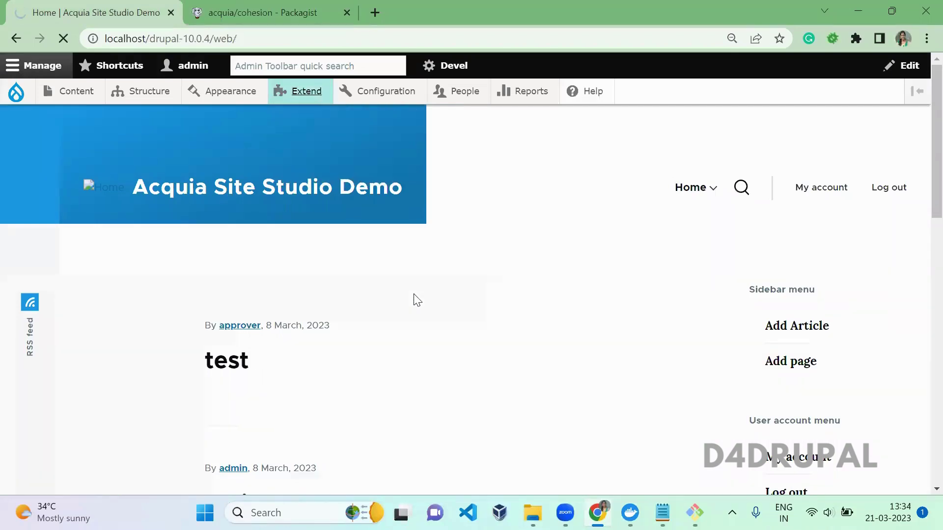
scroll(416, 300, down, 1)
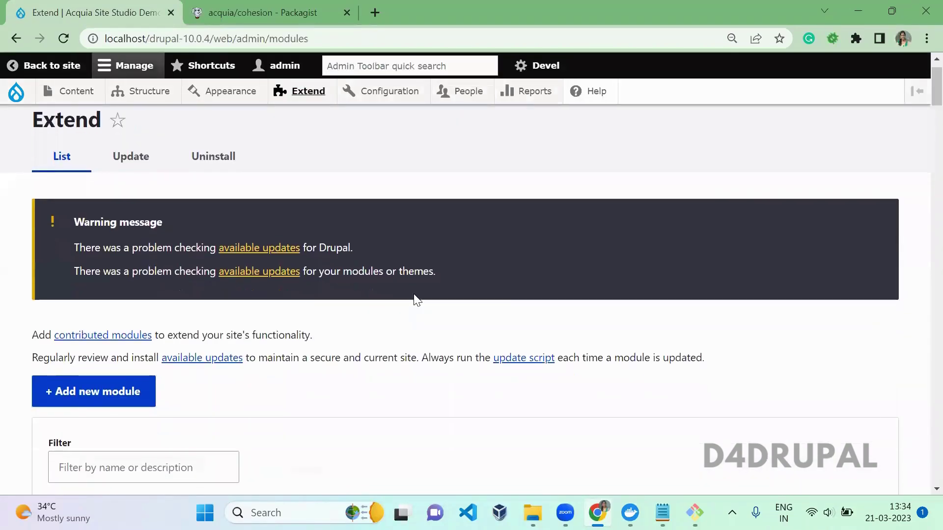
scroll(416, 299, down, 7)
click(210, 146)
text(s)
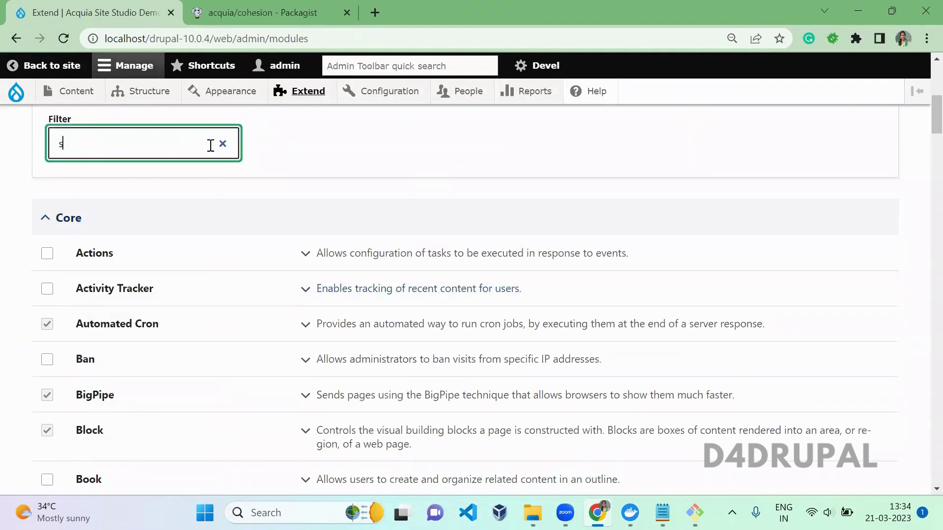
text(ite studio)
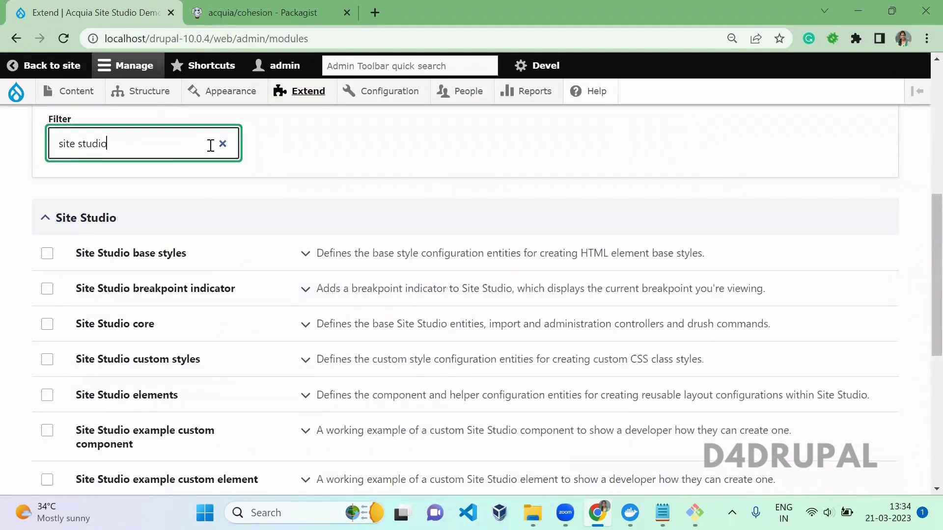
click(389, 152)
scroll(390, 152, down, 6)
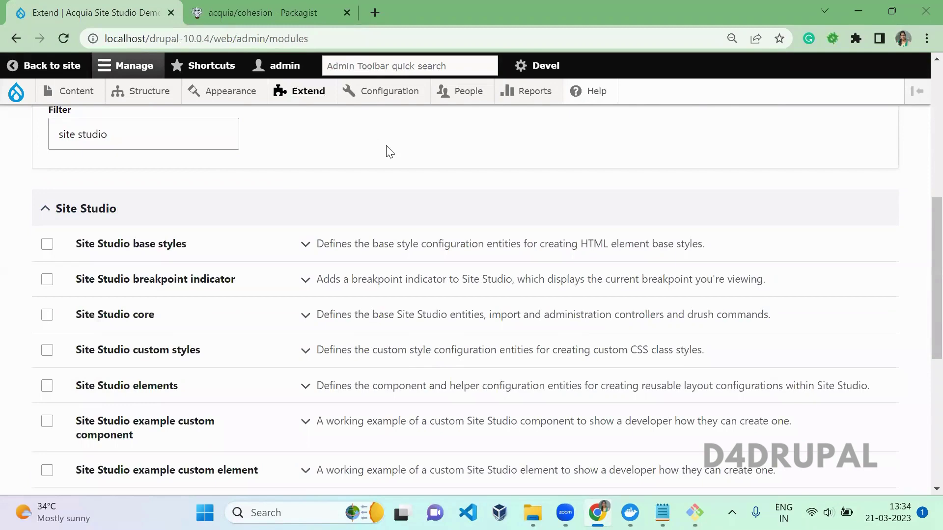
scroll(388, 151, up, 4)
scroll(164, 219, up, 1)
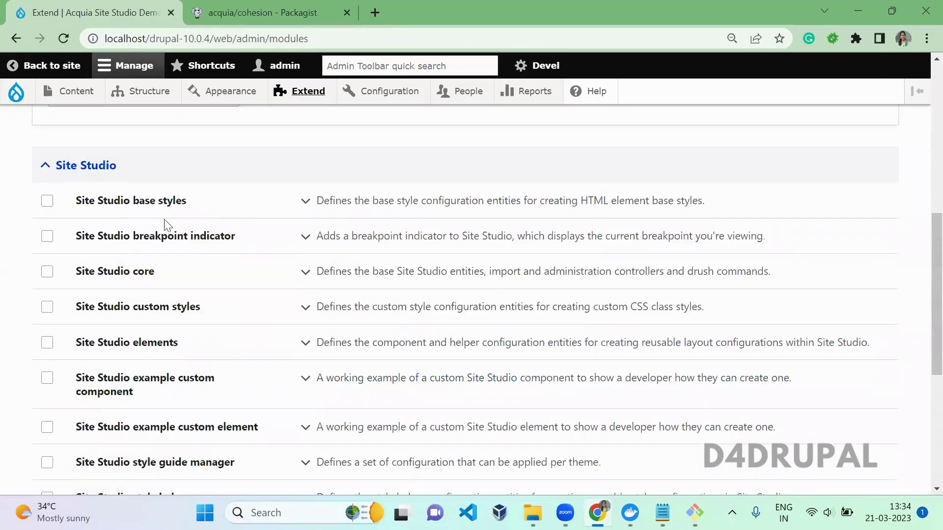
Step: Tick Site Studio base styles, core, breakpoint indicator, custom styles, elements and example custom component
click(153, 201)
click(133, 273)
click(154, 241)
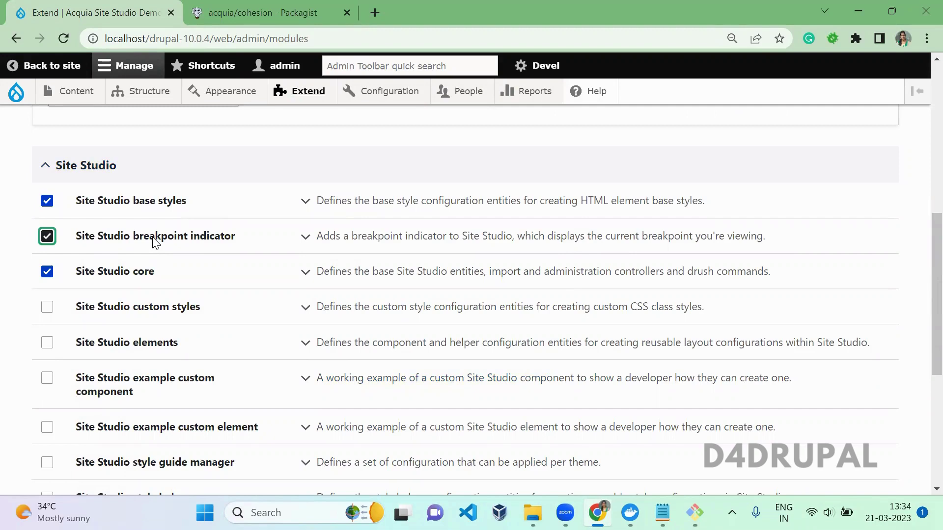
click(145, 306)
click(140, 342)
click(133, 391)
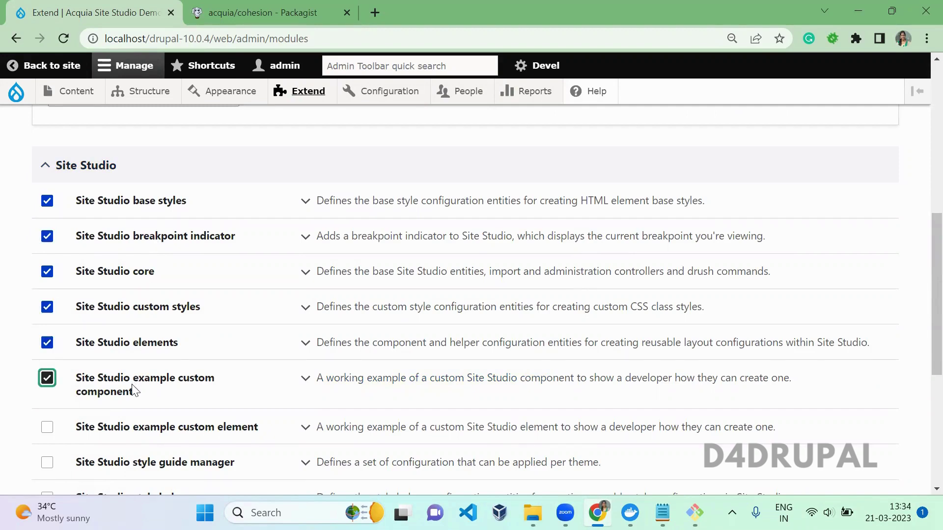
Step: Tick the remaining Site Studio modules, from example custom element to website settings, and install
scroll(132, 392, down, 5)
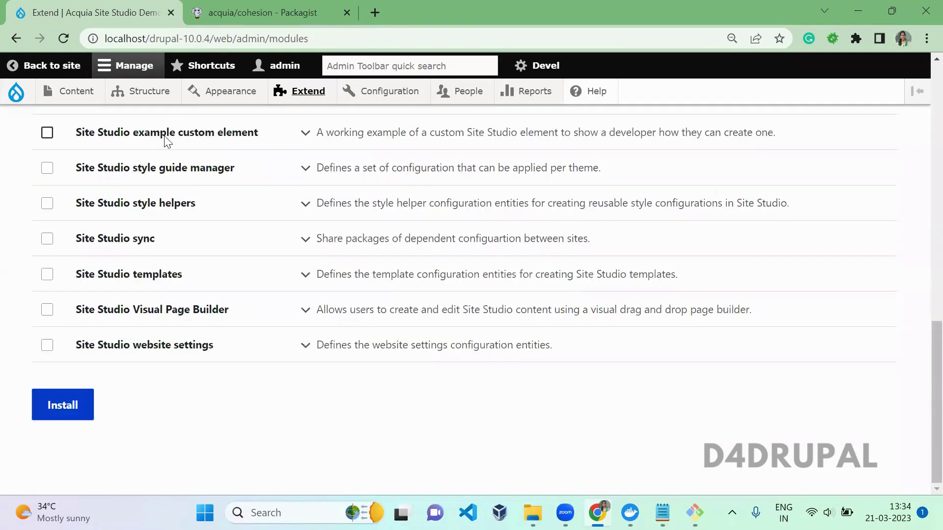
click(166, 137)
click(147, 170)
click(141, 209)
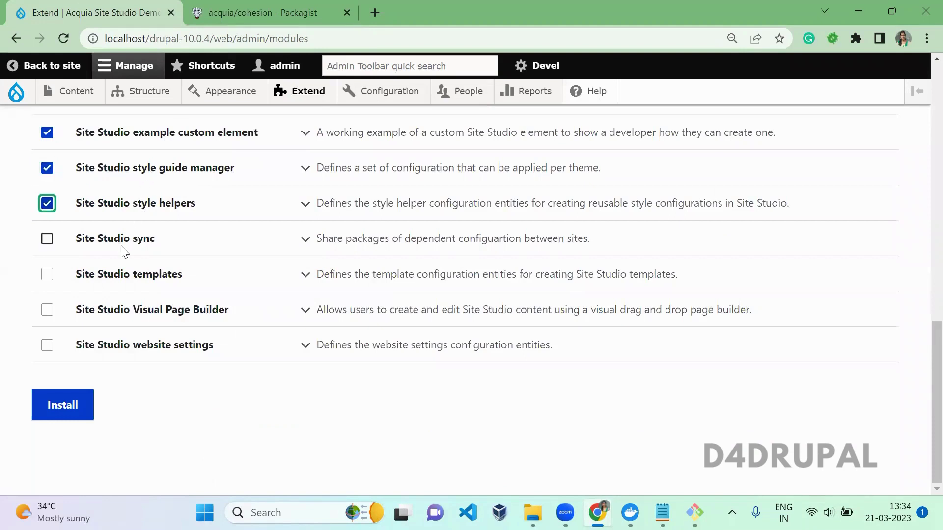
click(145, 238)
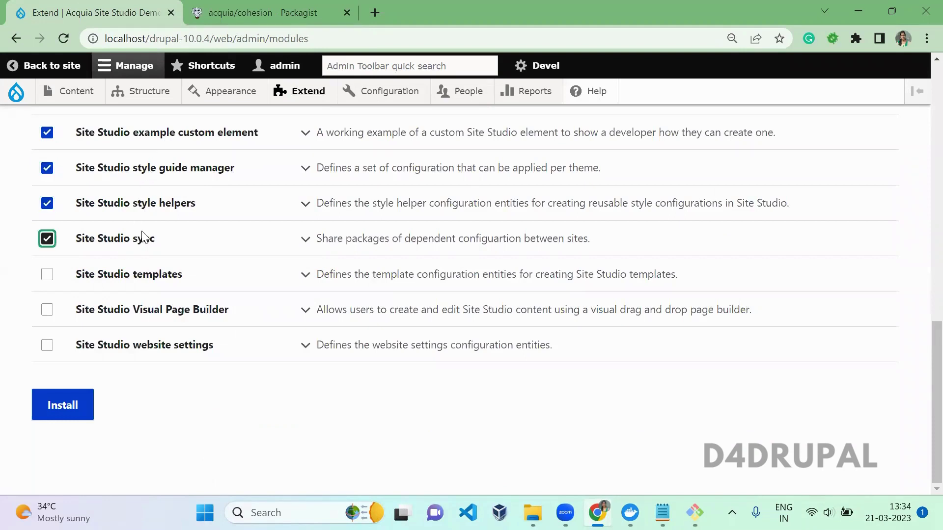
click(128, 276)
click(119, 309)
click(113, 350)
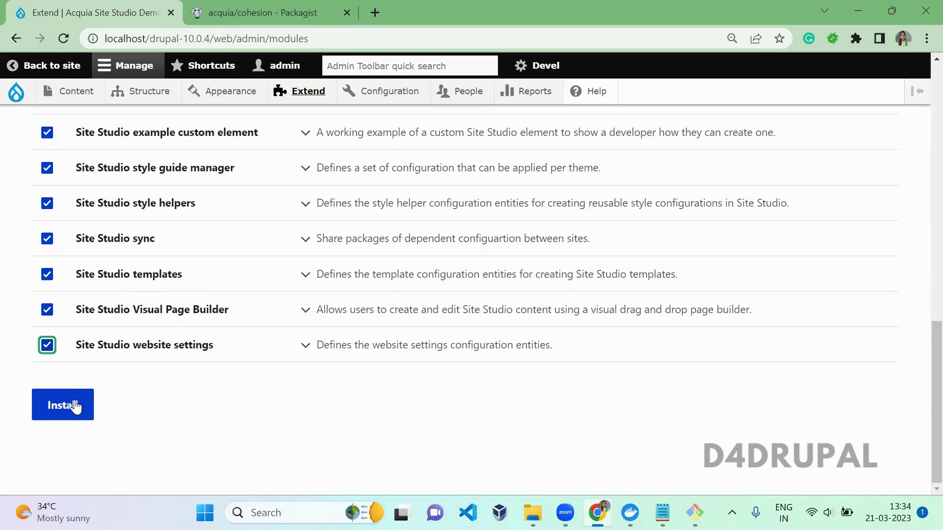
click(73, 402)
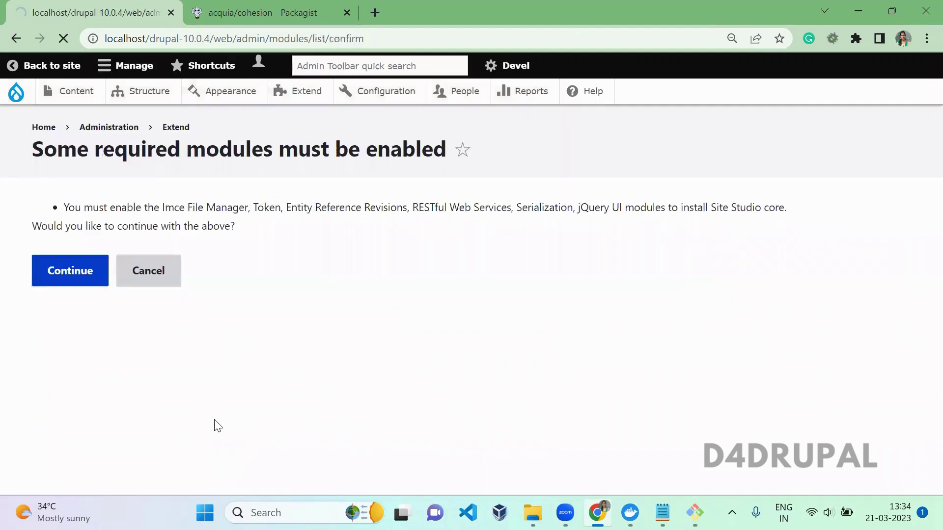
Step: Confirm enabling the required dependency modules and open Appearance in a background tab
click(70, 271)
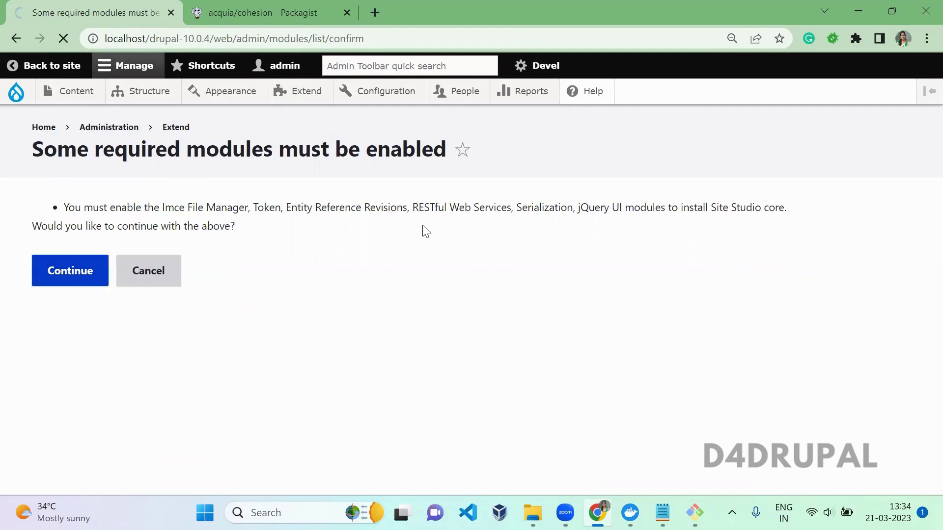
key(alt+Tab)
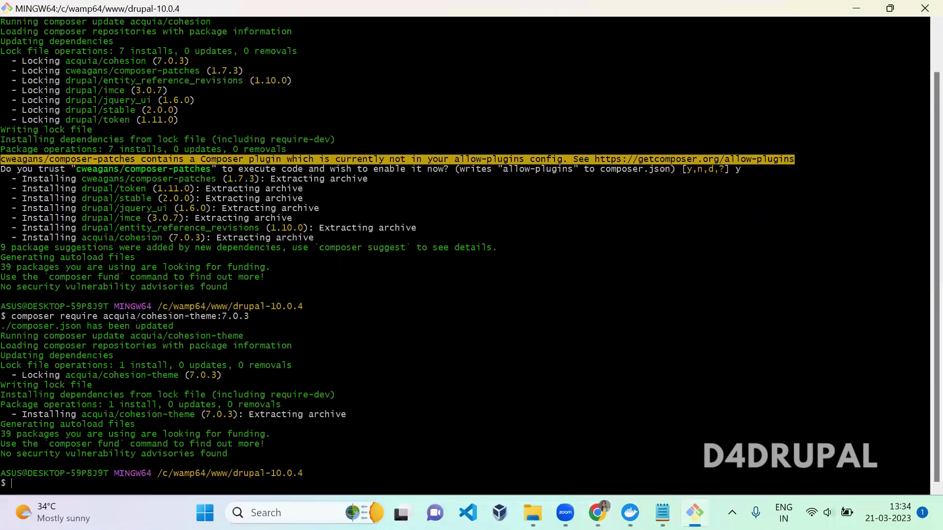
key(alt+Tab)
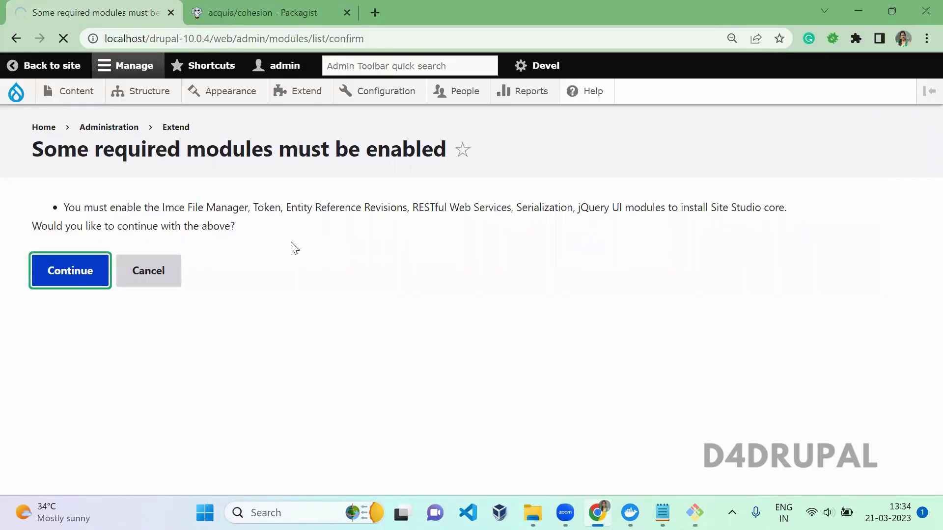
middle_click(243, 101)
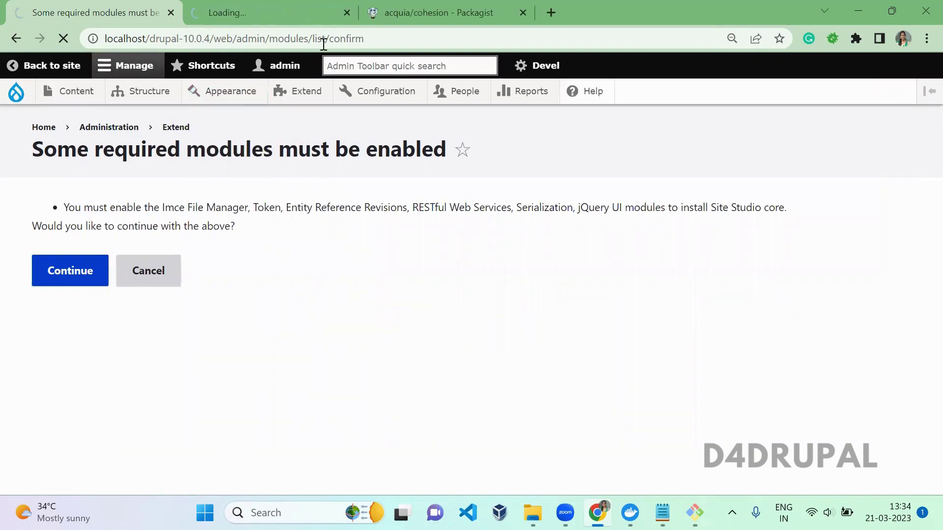
Step: Locate the Site Studio minimal theme on Appearance, then return to the Extend result showing 19 modules enabled
click(280, 12)
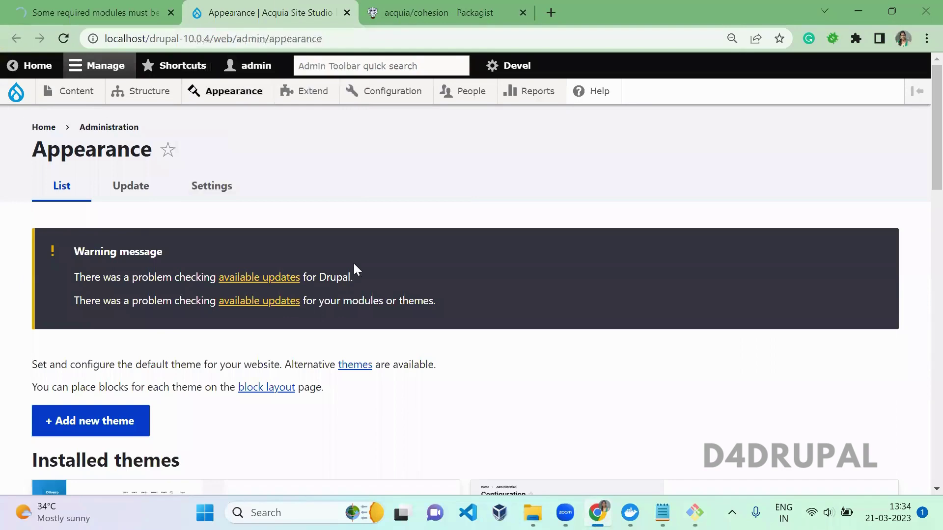
scroll(465, 203, down, 20)
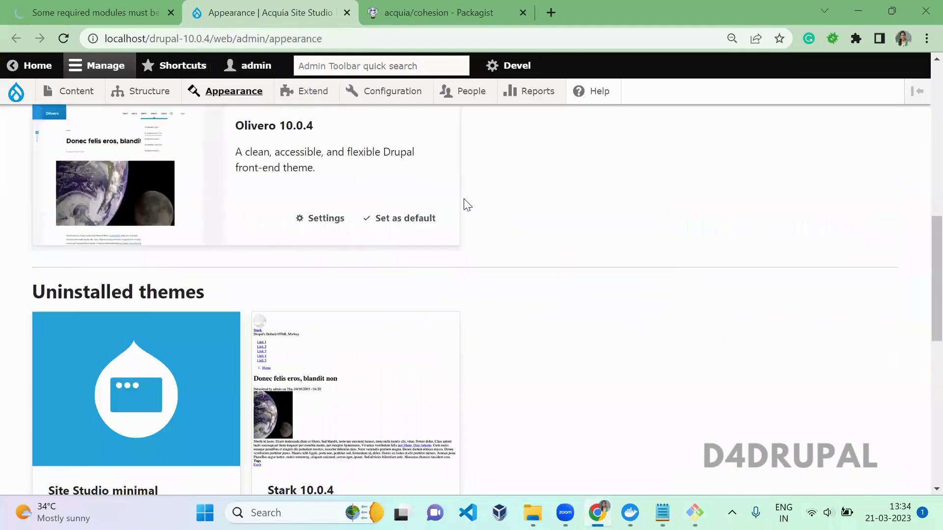
scroll(465, 204, up, 6)
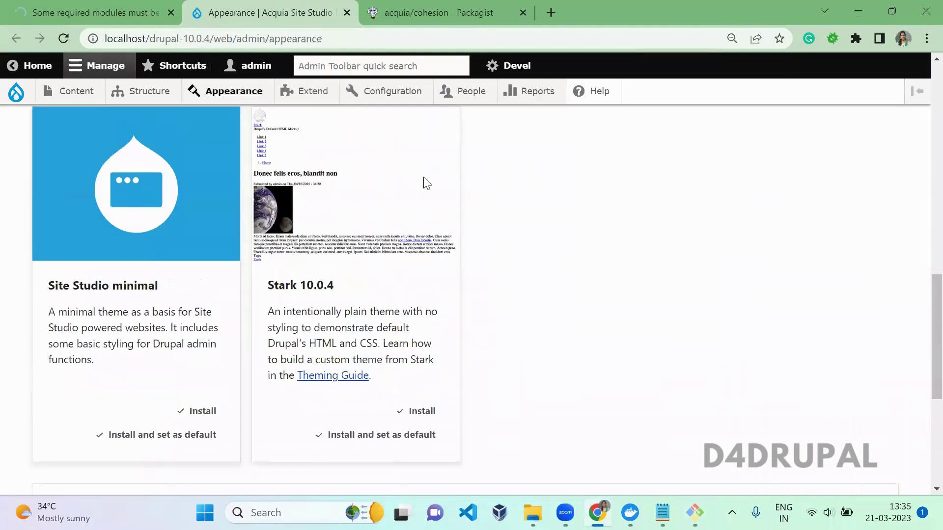
triple_click(94, 286)
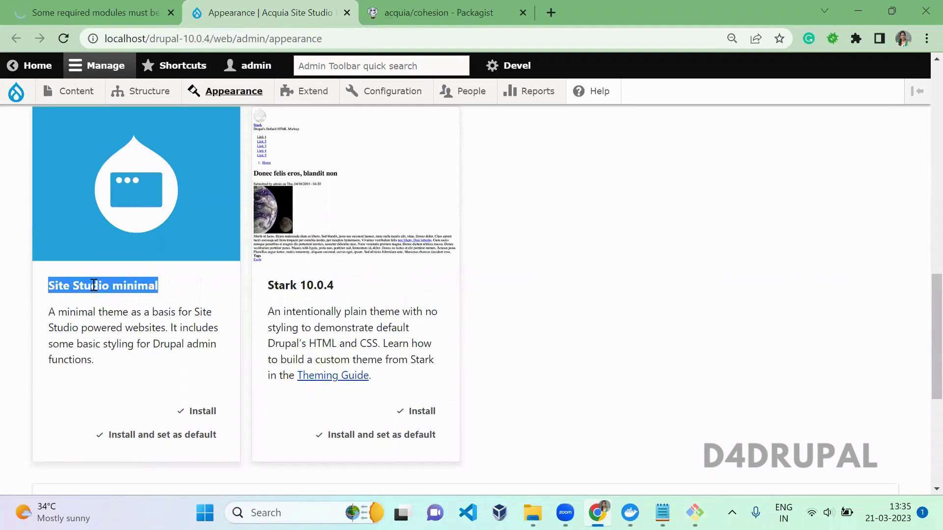
click(146, 382)
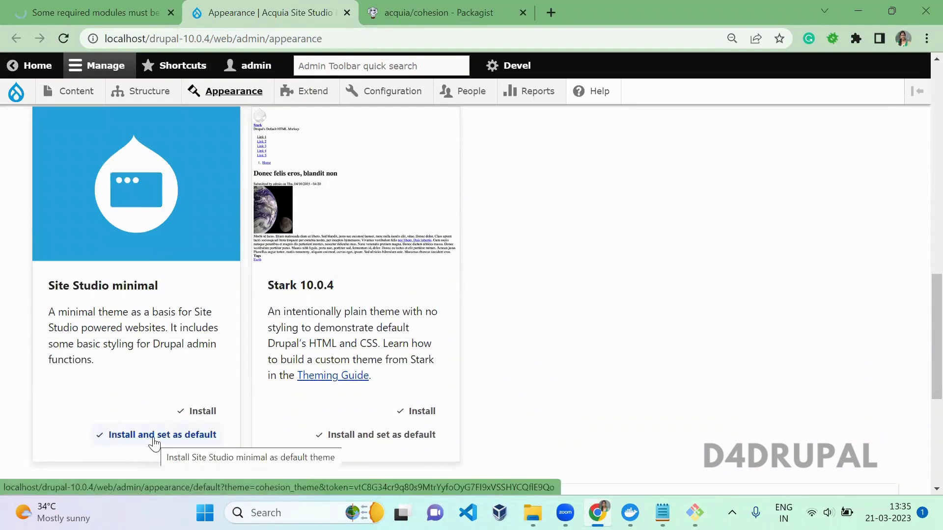
click(80, 7)
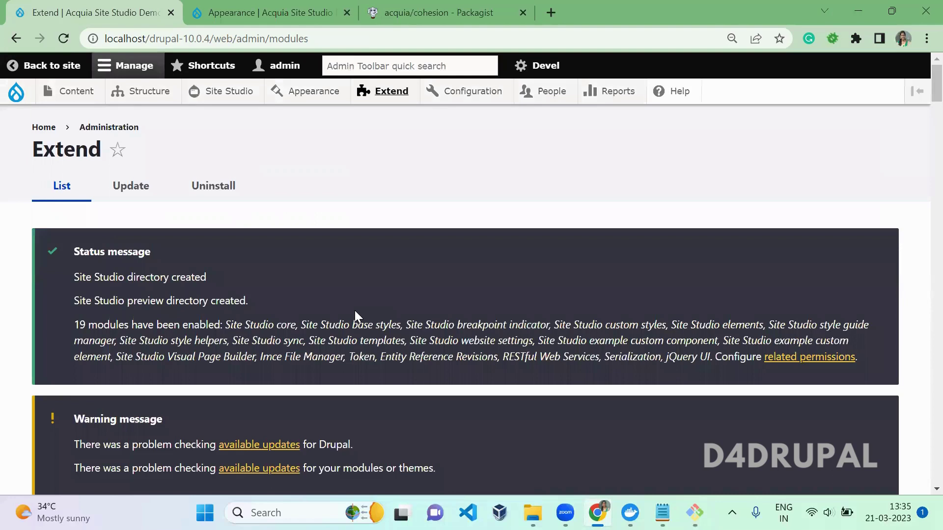
Step: Review the enabled modules list, including Site Studio core and its dependencies
scroll(355, 311, down, 1)
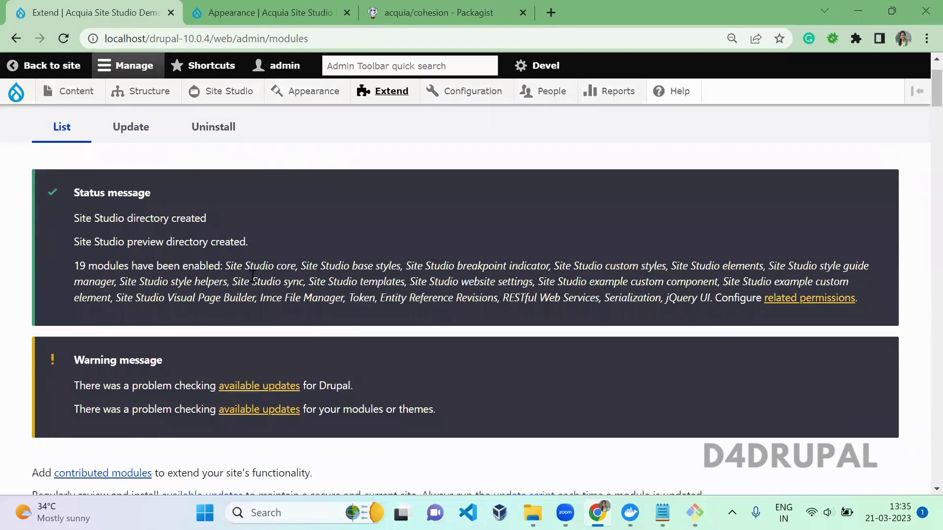
drag(250, 280, 362, 335)
click(339, 183)
mouse_move(236, 93)
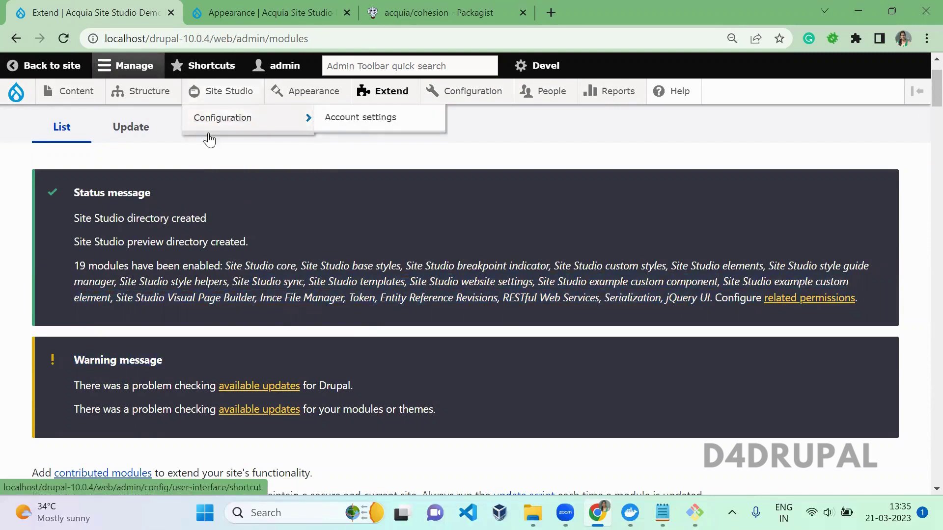
Step: Install Site Studio minimal as the default theme and verify it under Installed themes
click(260, 11)
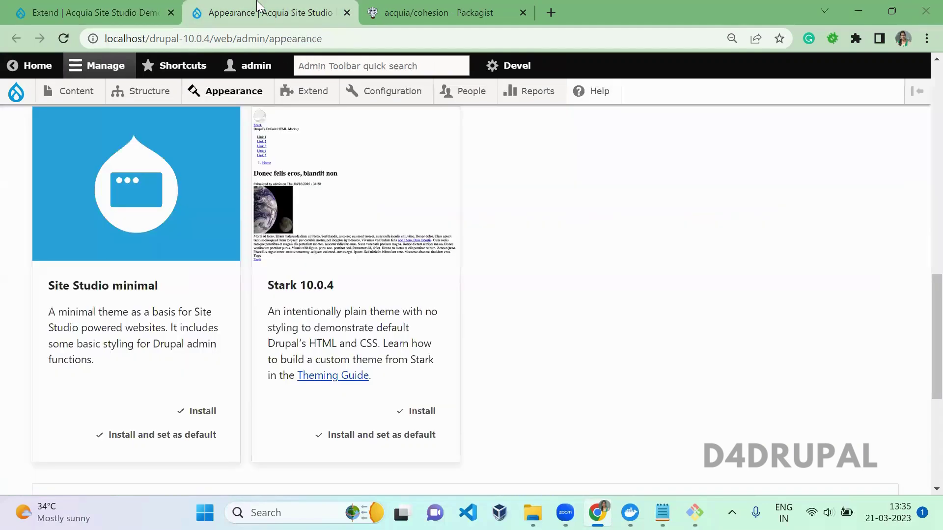
click(143, 442)
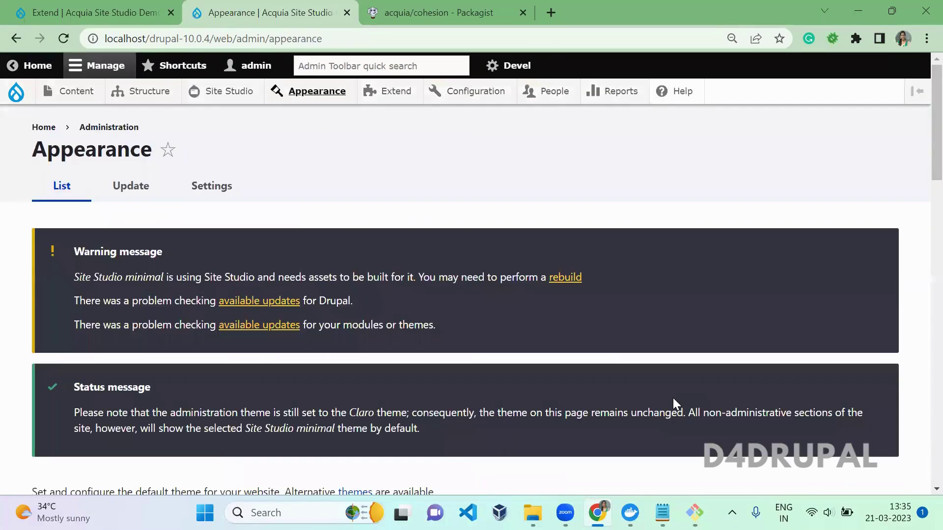
scroll(673, 400, down, 7)
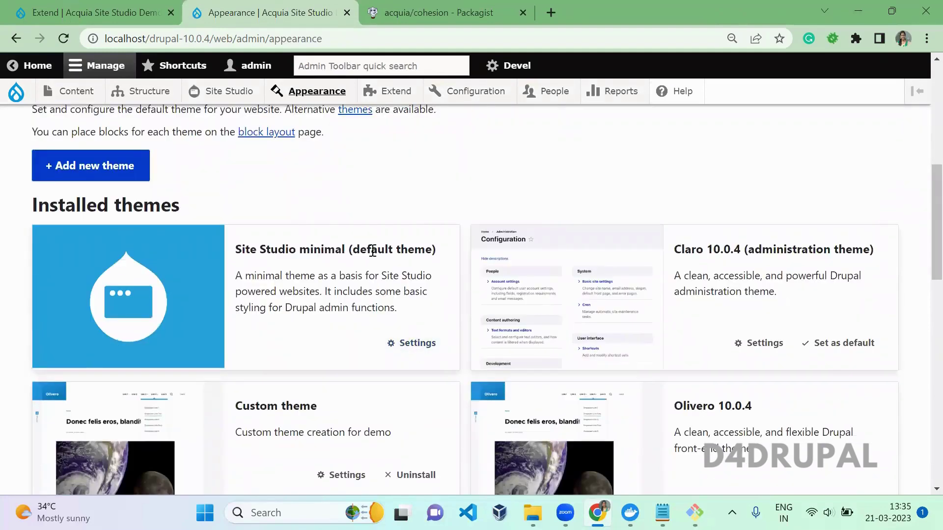
double_click(353, 291)
key(ctrl+shift+Tab)
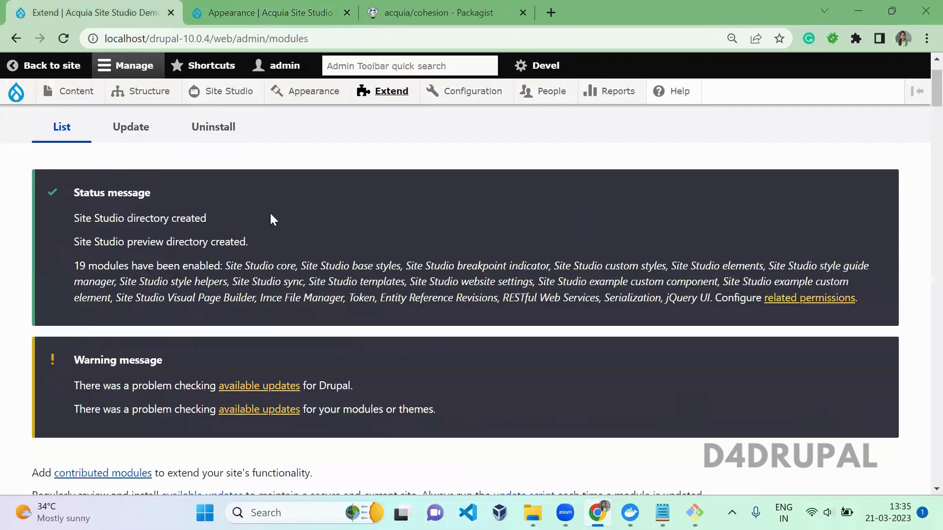
key(ctrl+Tab)
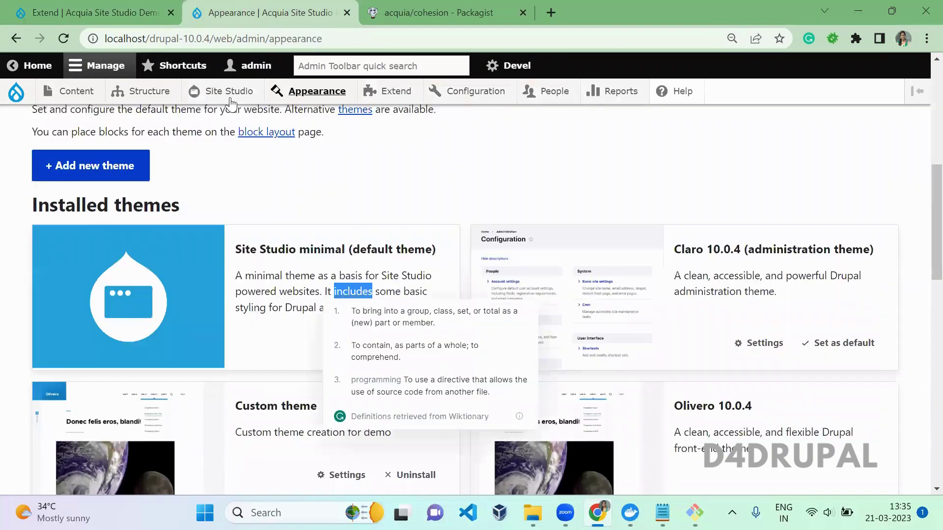
click(395, 190)
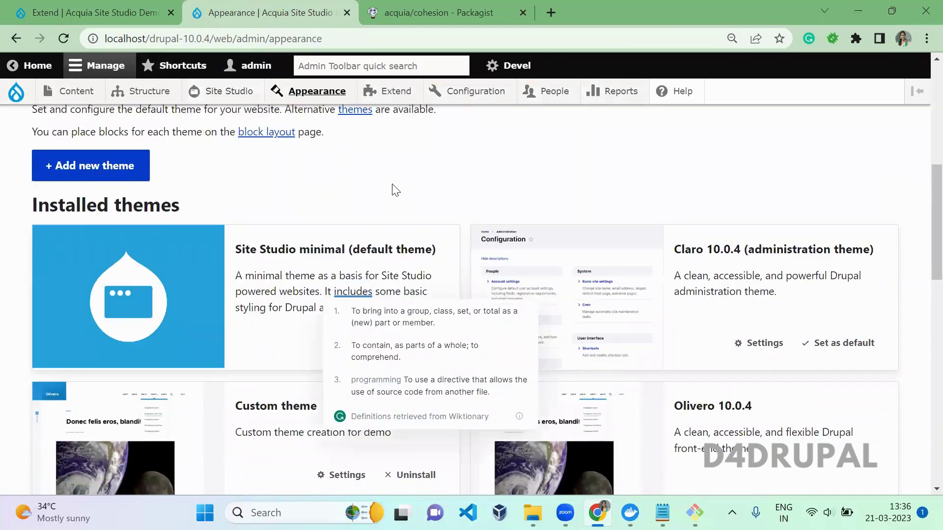